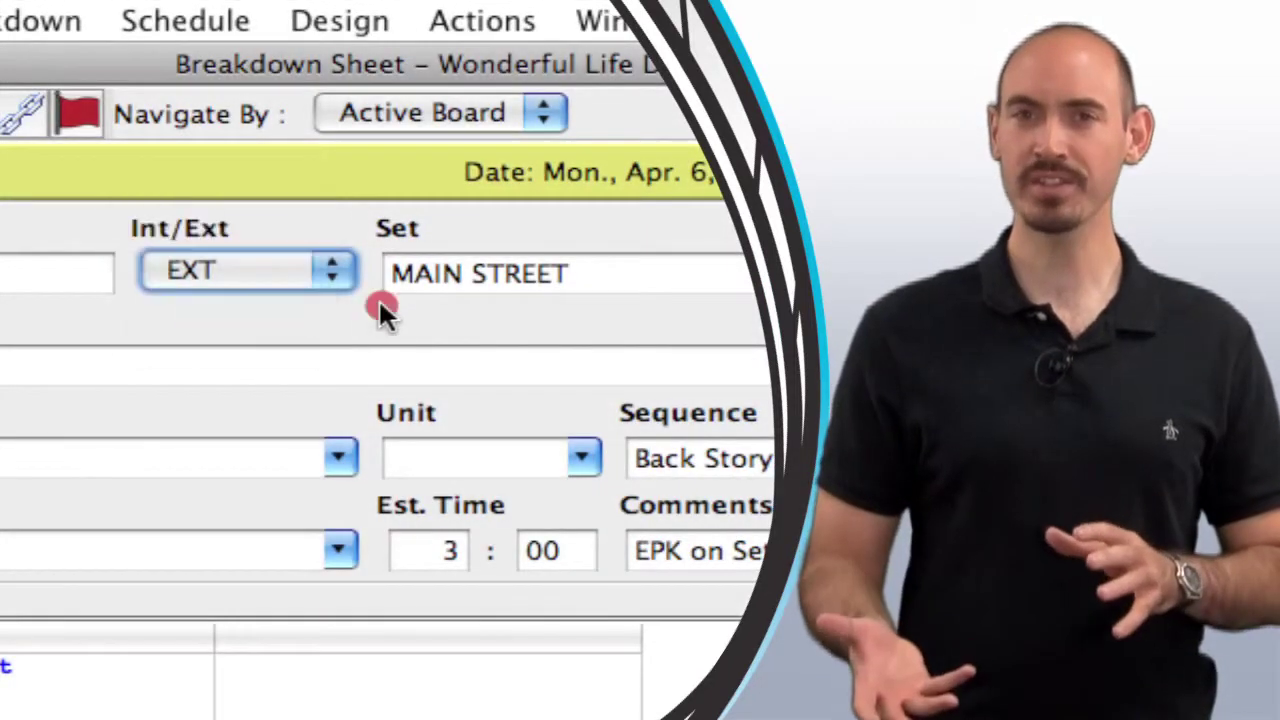
# Review the available Int/Ext and Day/Night options on the breakdown sheet for scene 18, leaving both selections as they are
pyautogui.click(628, 270)
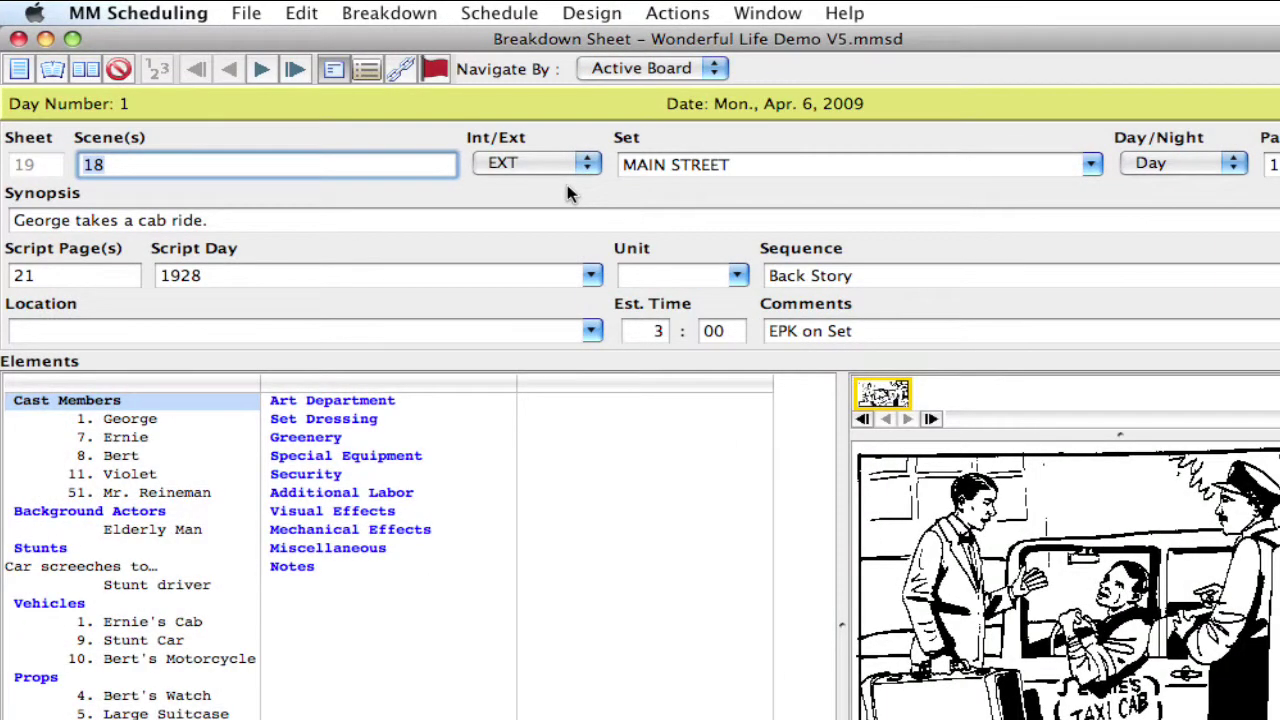
pyautogui.click(591, 162)
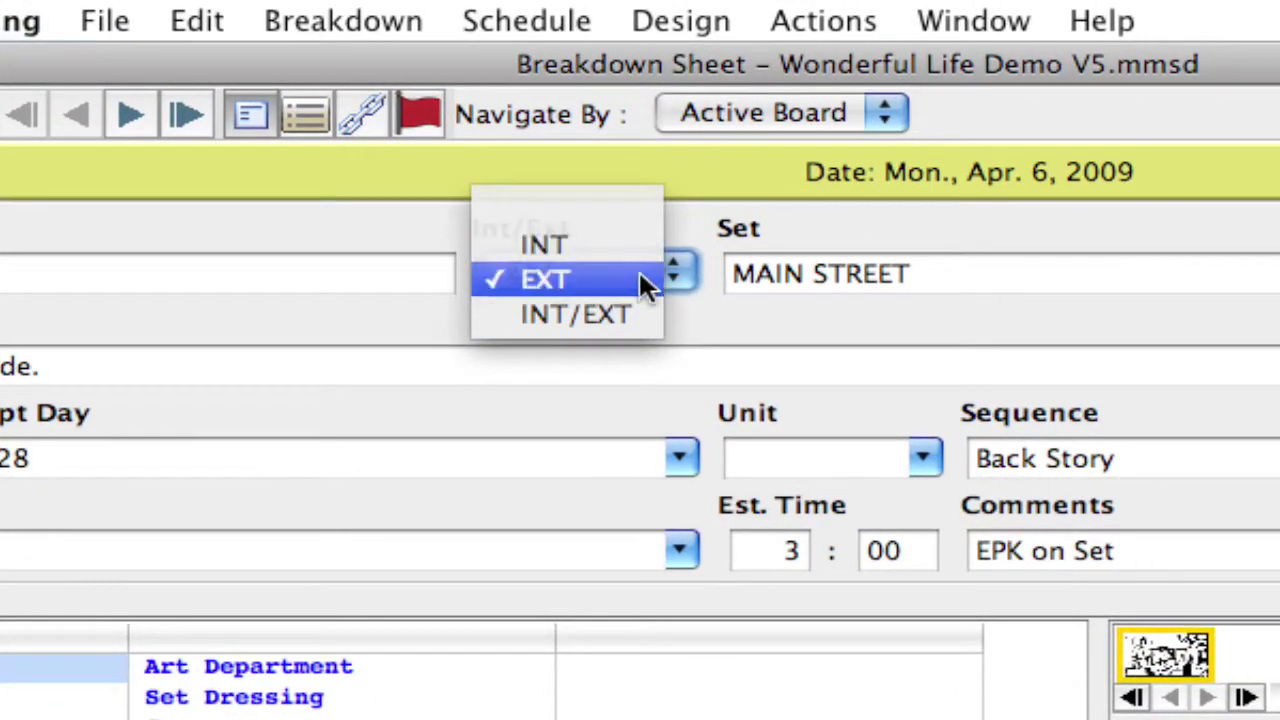
pyautogui.click(697, 305)
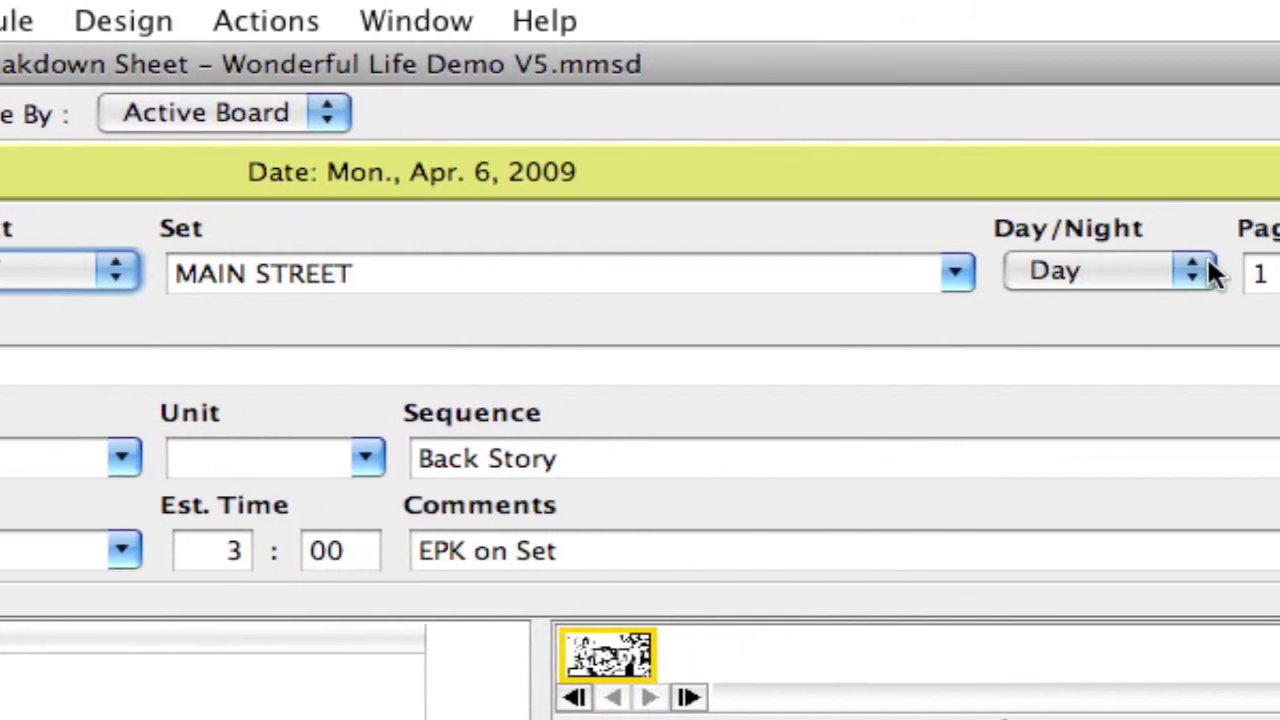
pyautogui.click(1232, 272)
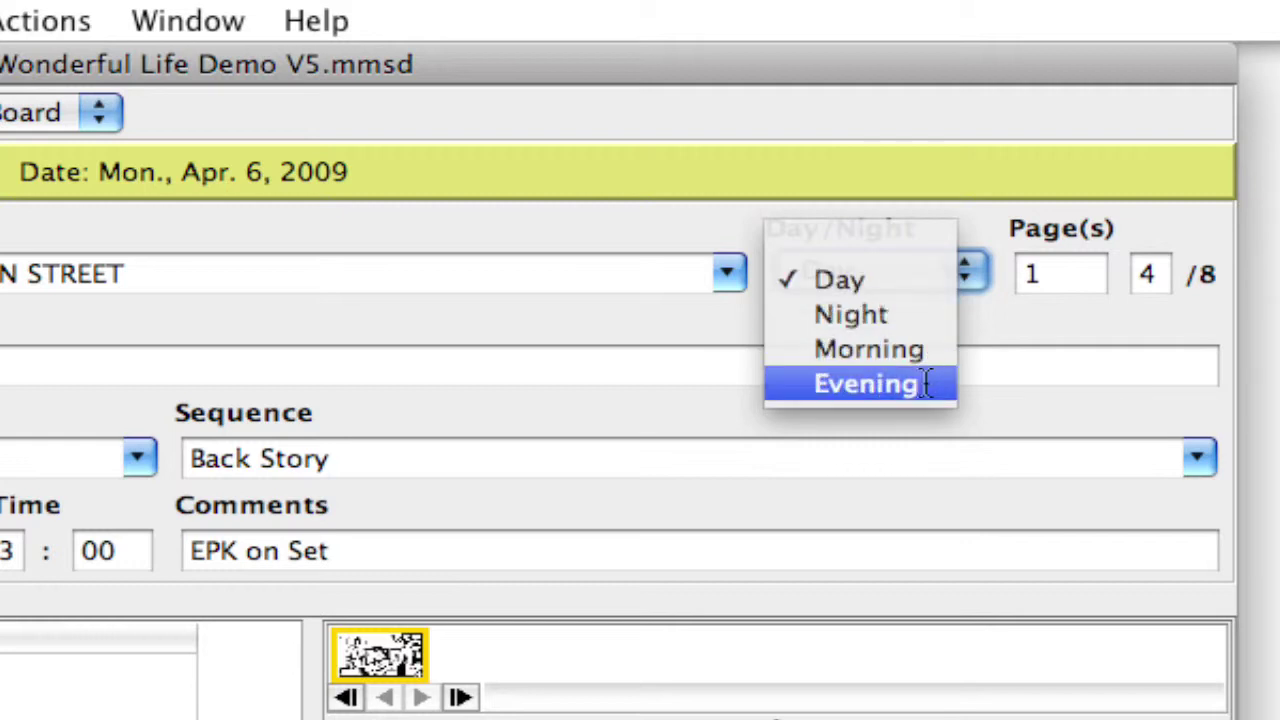
pyautogui.click(1003, 329)
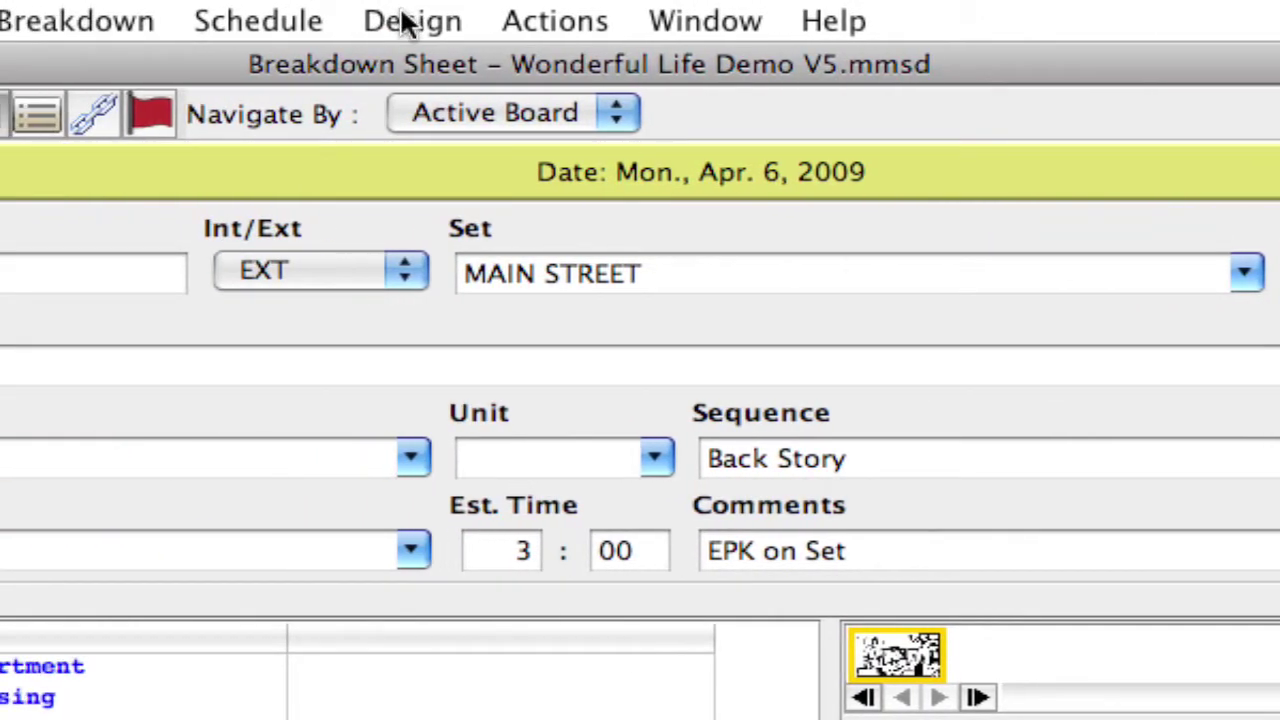
# Open the Strip Colors settings and inspect the color cells for INT Day, EXT Day and EXT Night
pyautogui.click(405, 22)
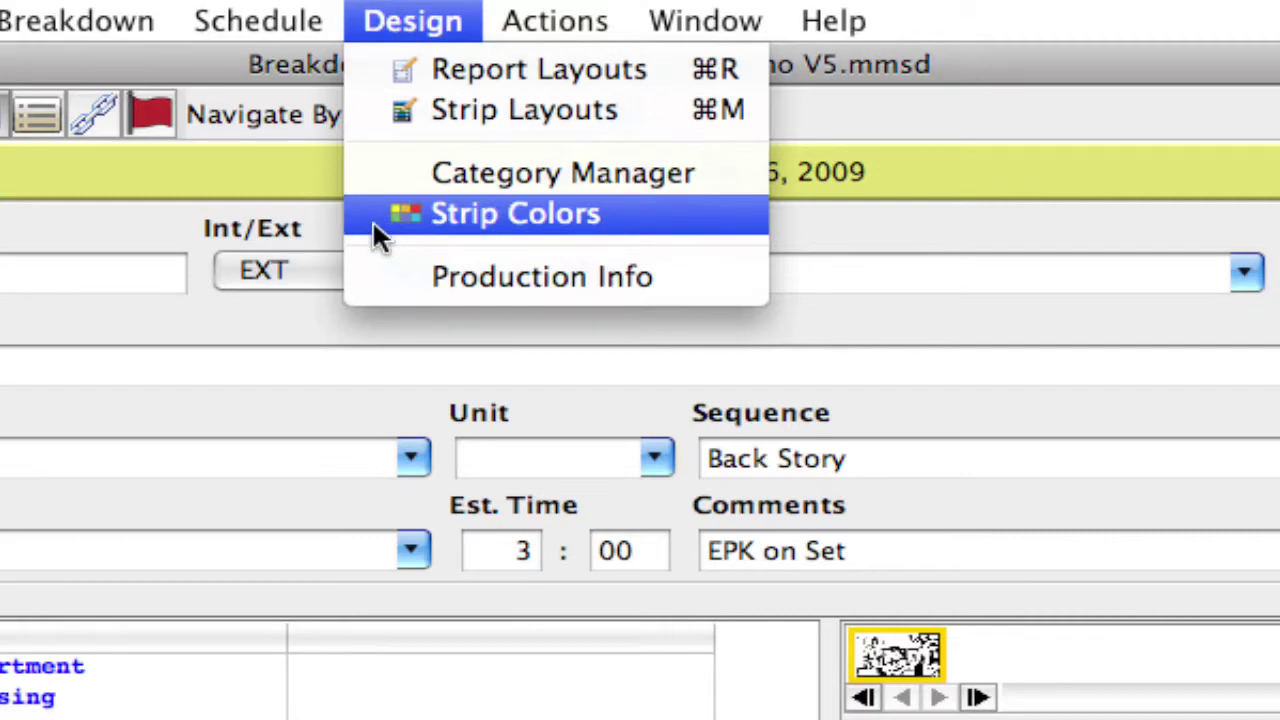
pyautogui.click(375, 215)
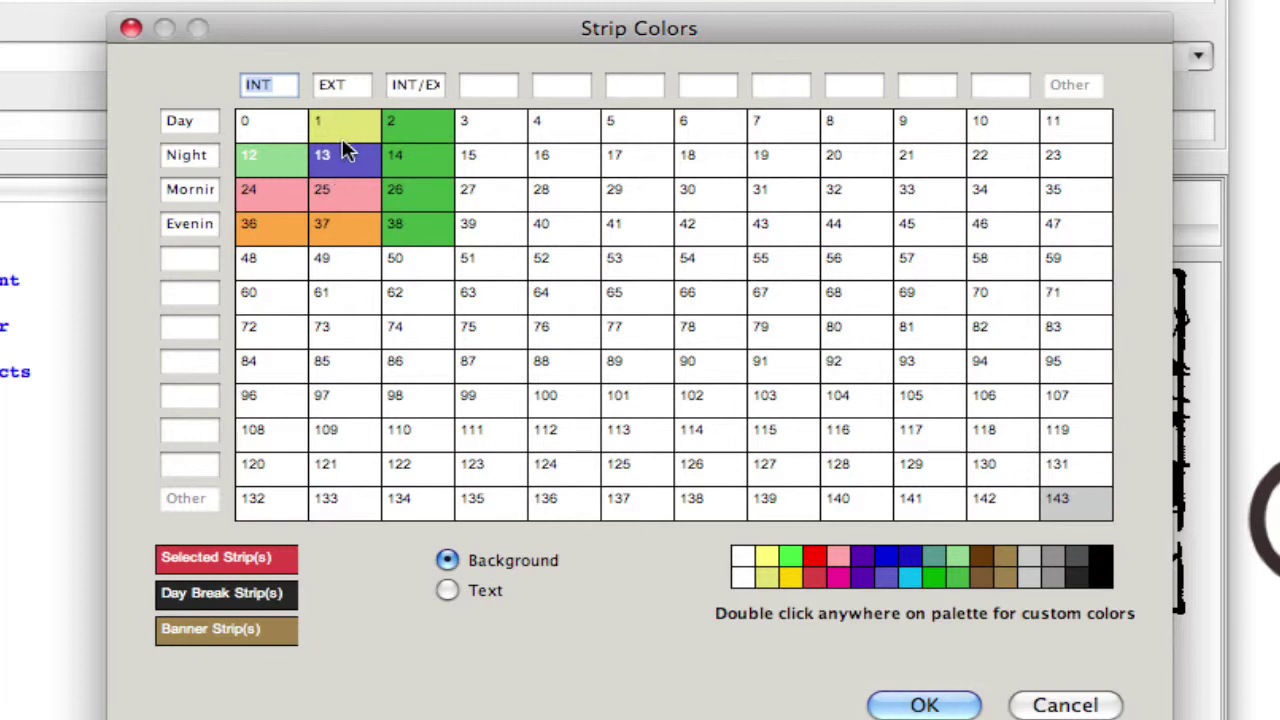
pyautogui.click(271, 121)
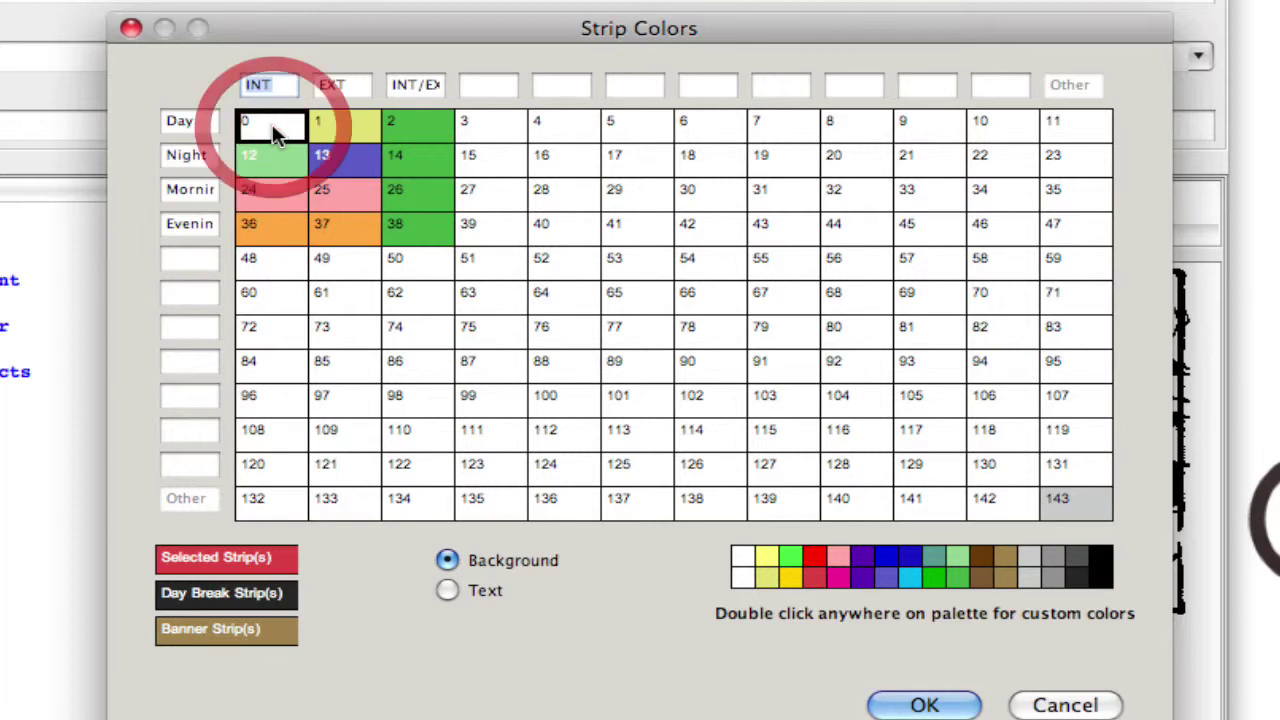
pyautogui.click(345, 122)
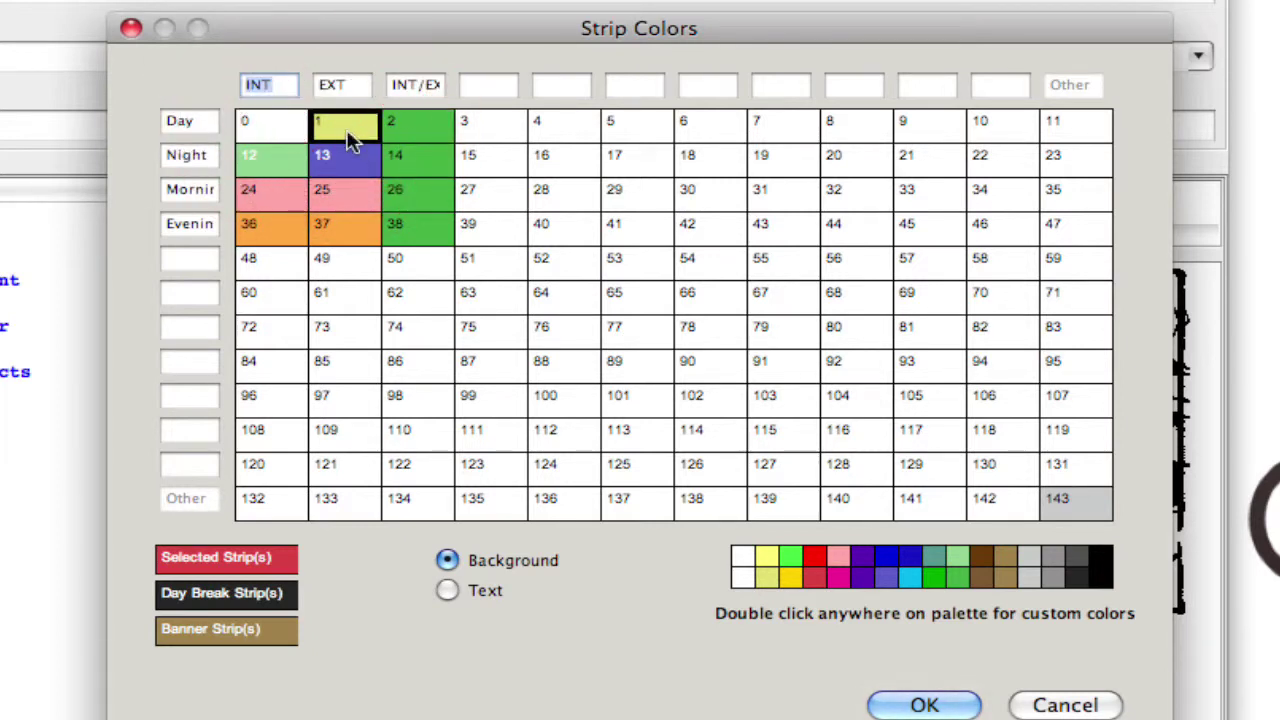
pyautogui.click(352, 163)
# Rename the INT/EXT column heading in the strip color grid as I/E
pyautogui.click(417, 84)
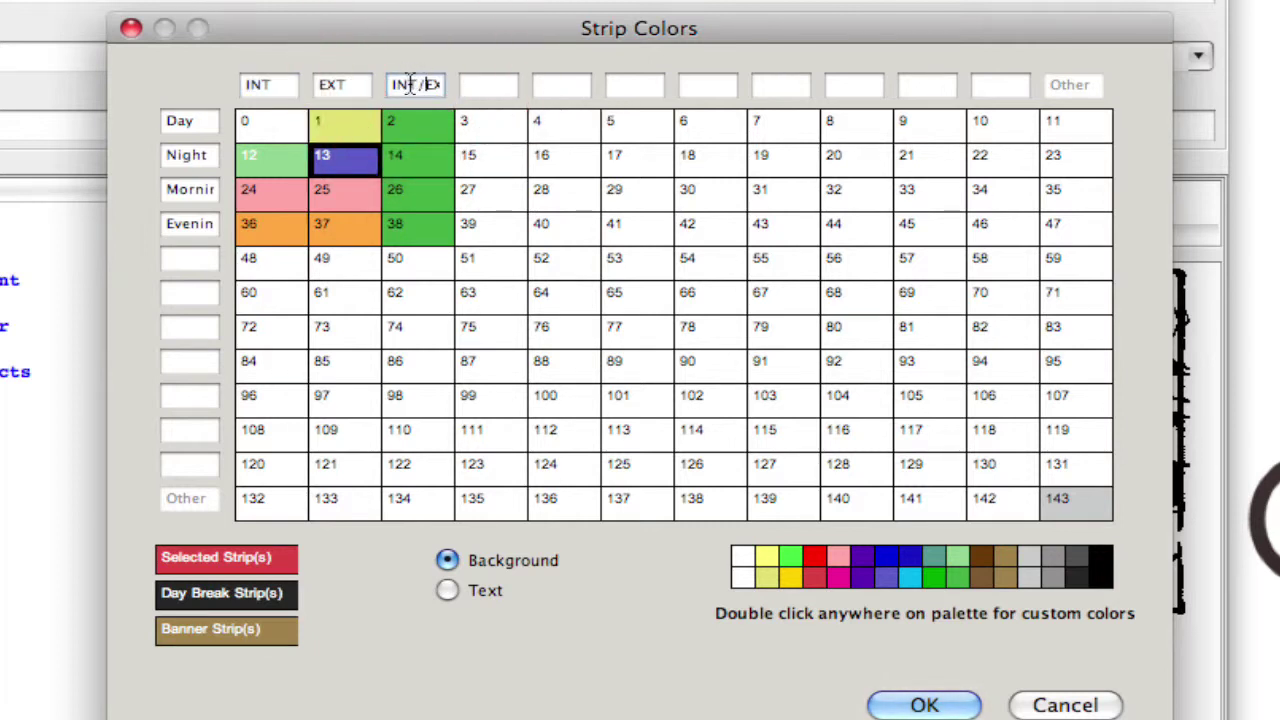
pyautogui.tripleClick(410, 84)
pyautogui.write('I')
pyautogui.click(513, 235)
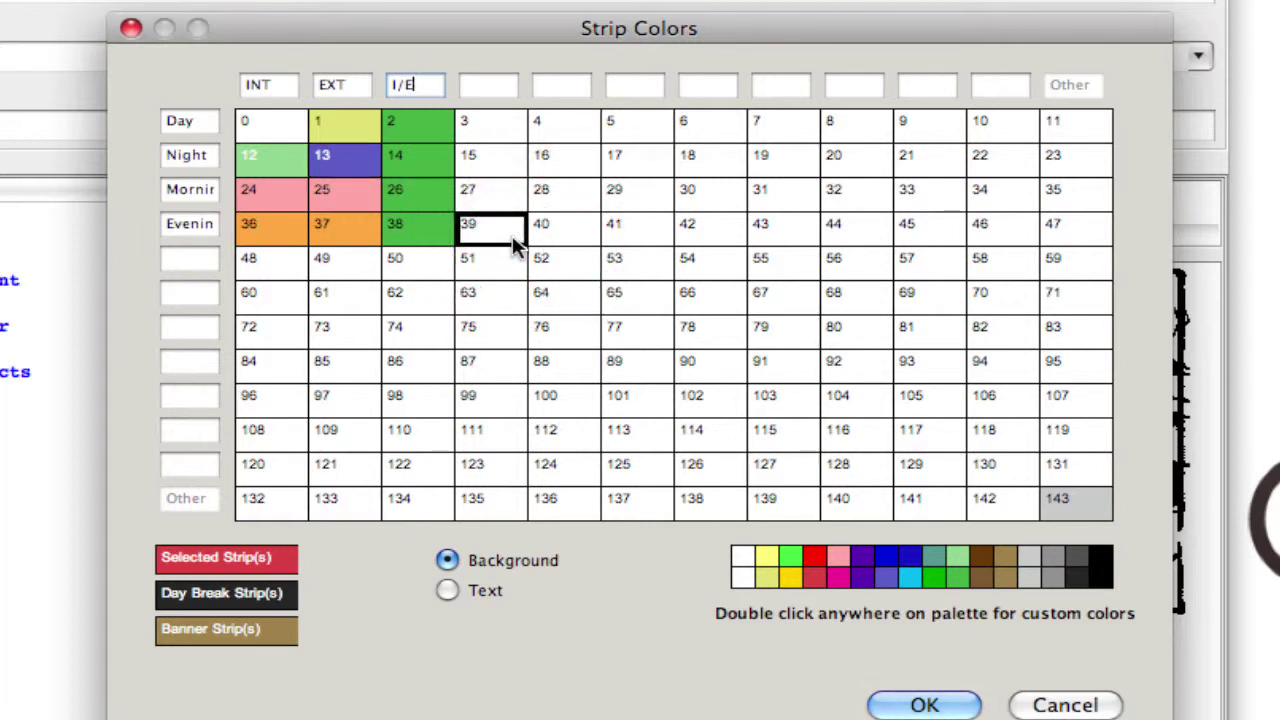
# Rename the Morning row of the strip color grid as Dawn
pyautogui.click(195, 192)
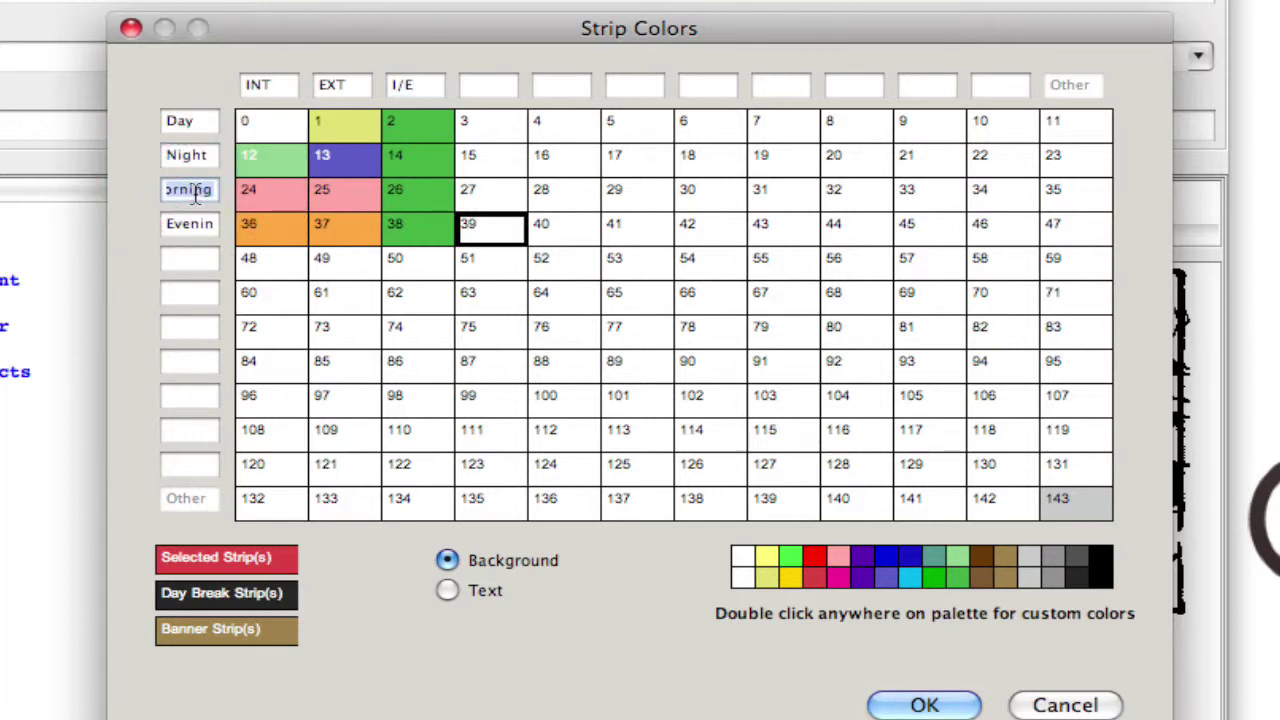
pyautogui.write('Dus')
pyautogui.press('BackSpace')
pyautogui.press('BackSpace')
pyautogui.write('awn')
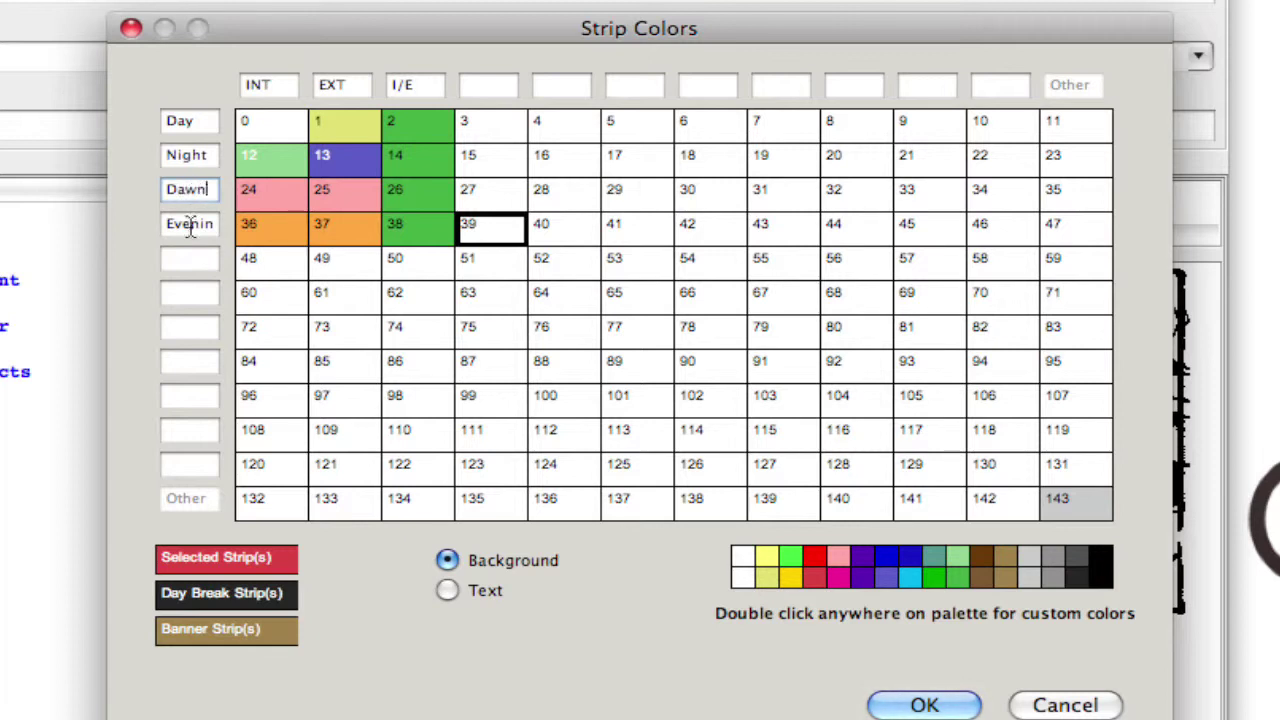
# Rename the Evening row as Dusk and apply the strip color changes
pyautogui.doubleClick(190, 228)
pyautogui.write('Dus')
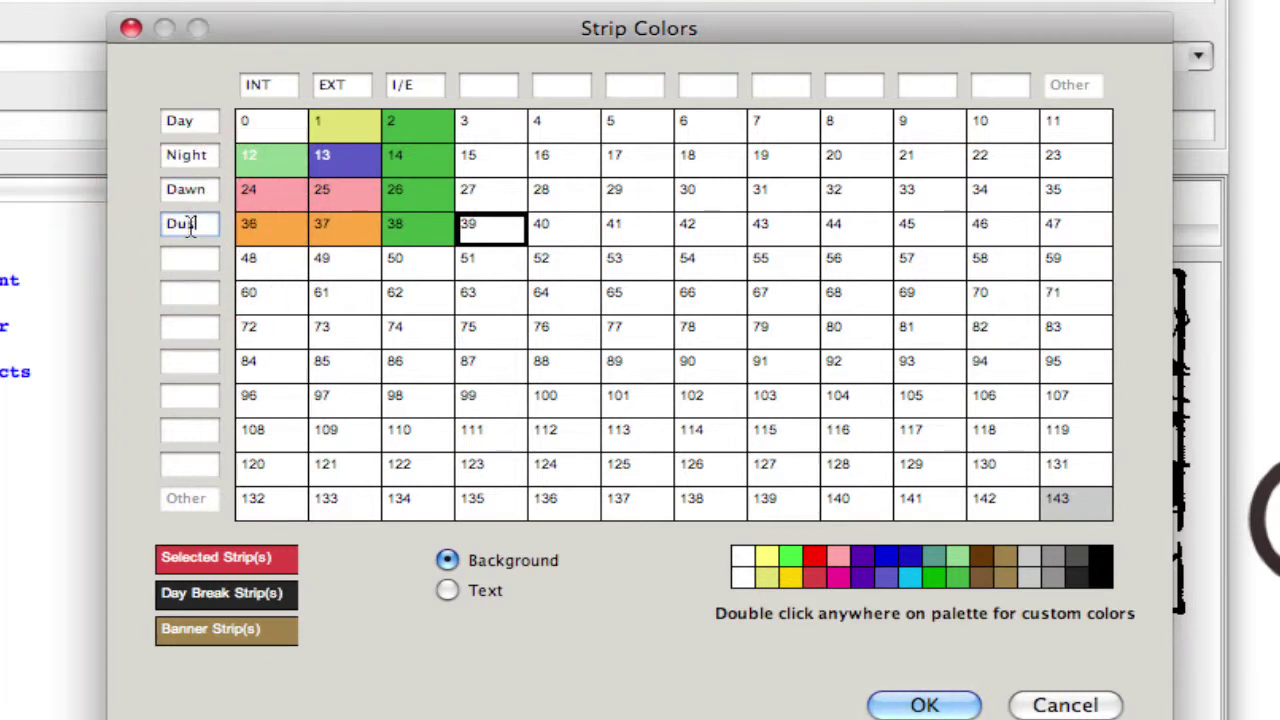
pyautogui.write('k')
pyautogui.click(193, 257)
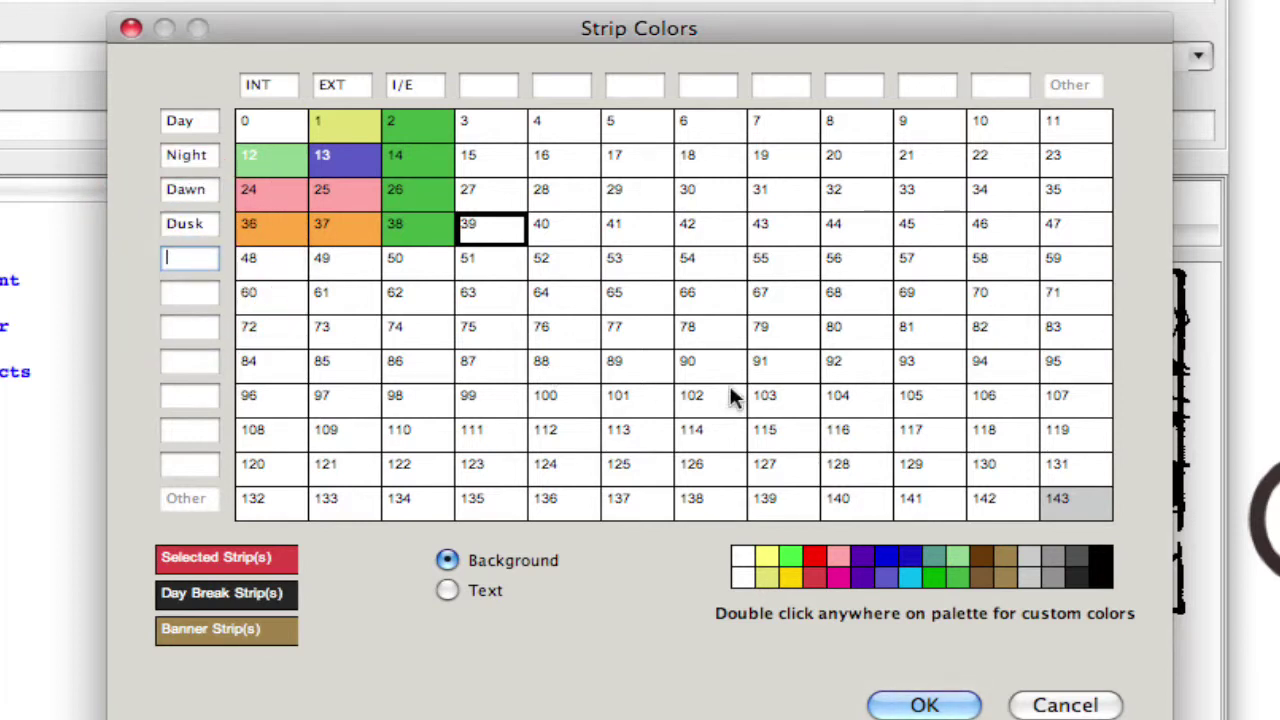
pyautogui.click(922, 700)
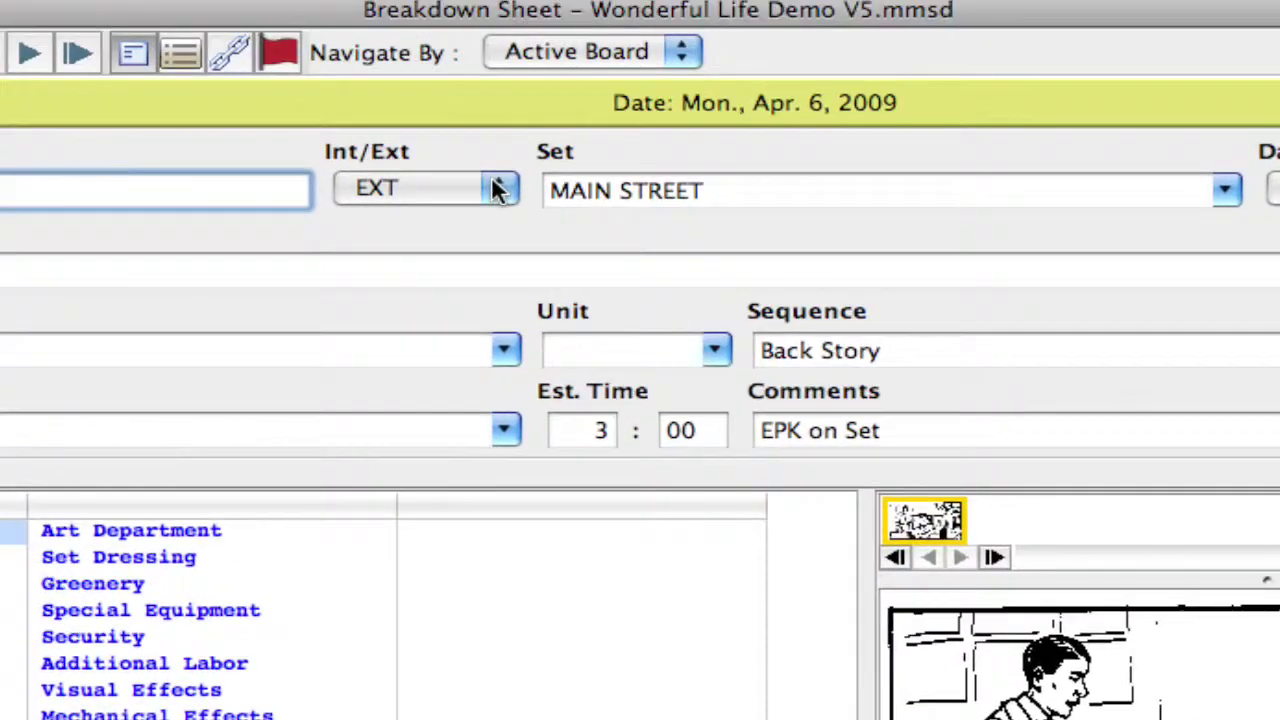
# Check the renamed options offered for Int/Ext and Day/Night on the breakdown sheet without changing either selection
pyautogui.click(548, 240)
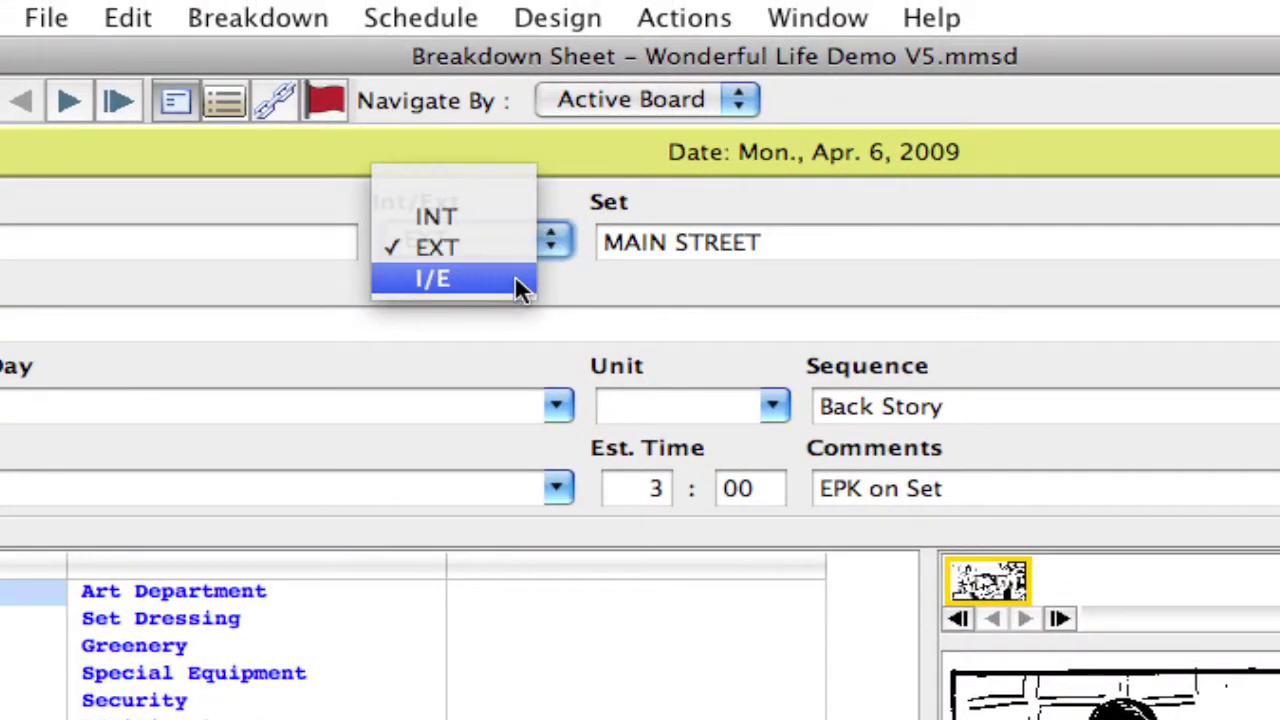
pyautogui.press('Escape')
pyautogui.click(1181, 251)
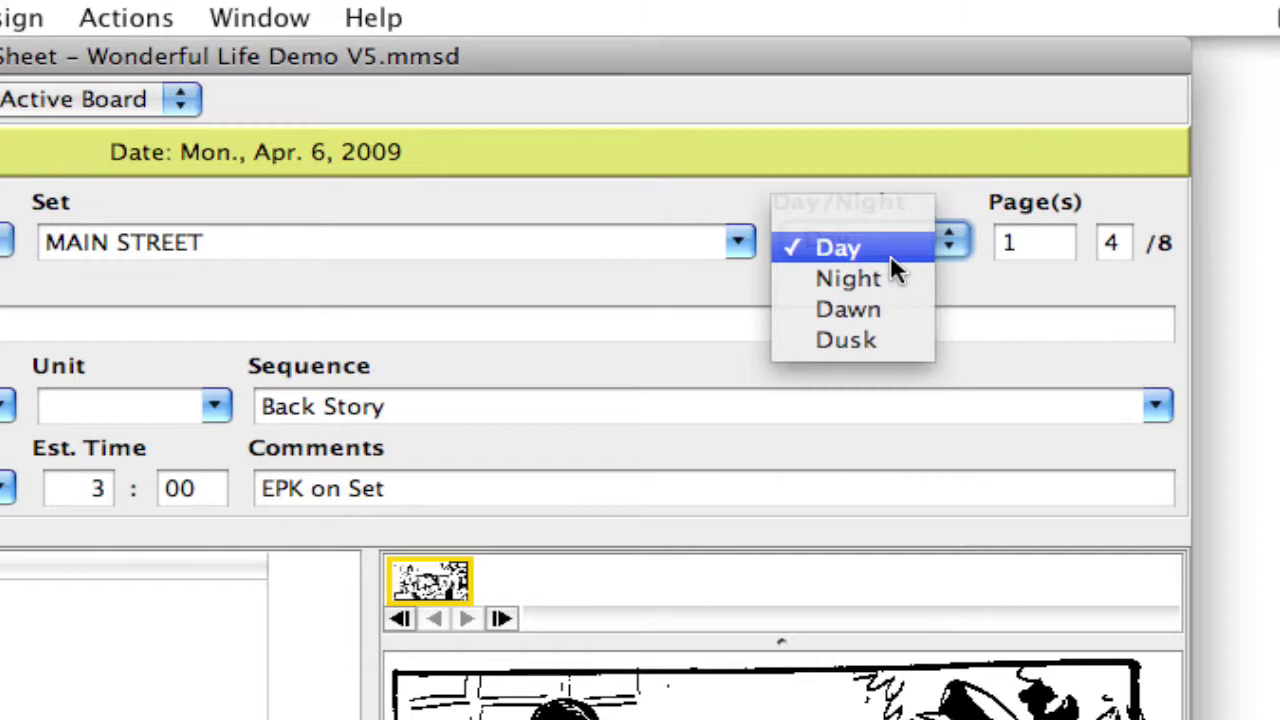
pyautogui.click(670, 278)
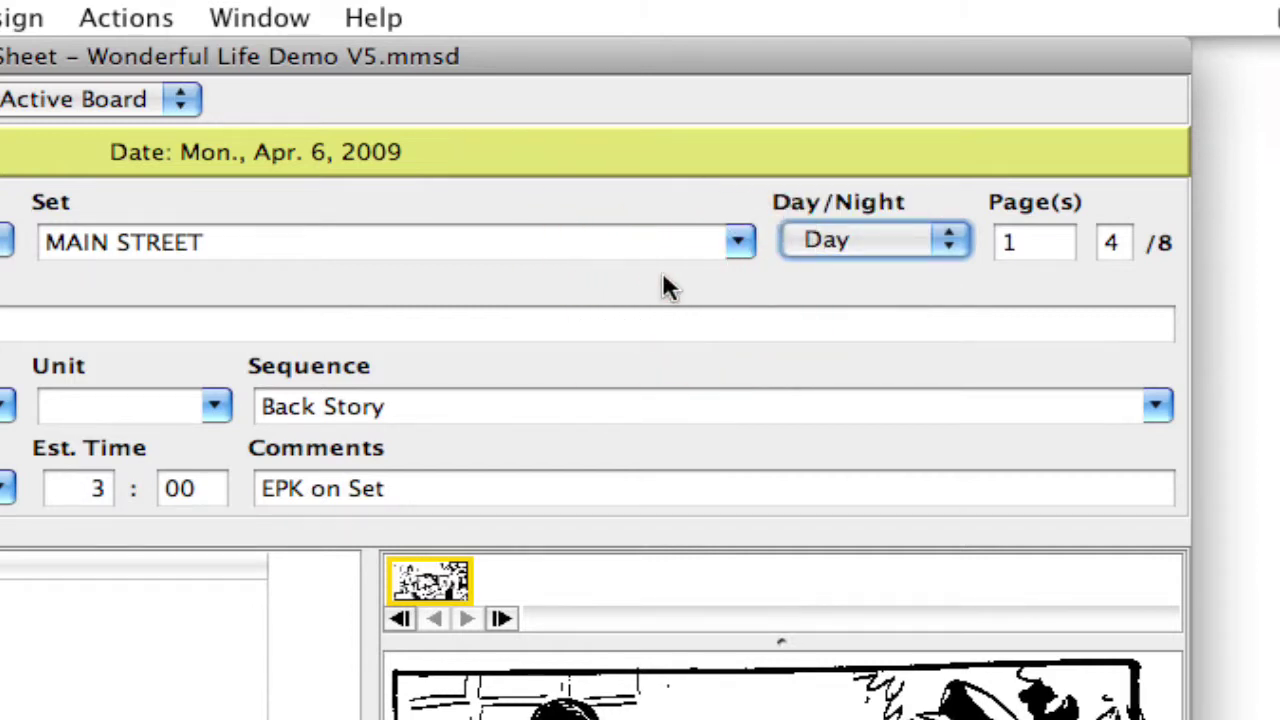
# Reopen the Strip Colors settings and set the background of the I/E Dawn cell to light pink
pyautogui.click(308, 18)
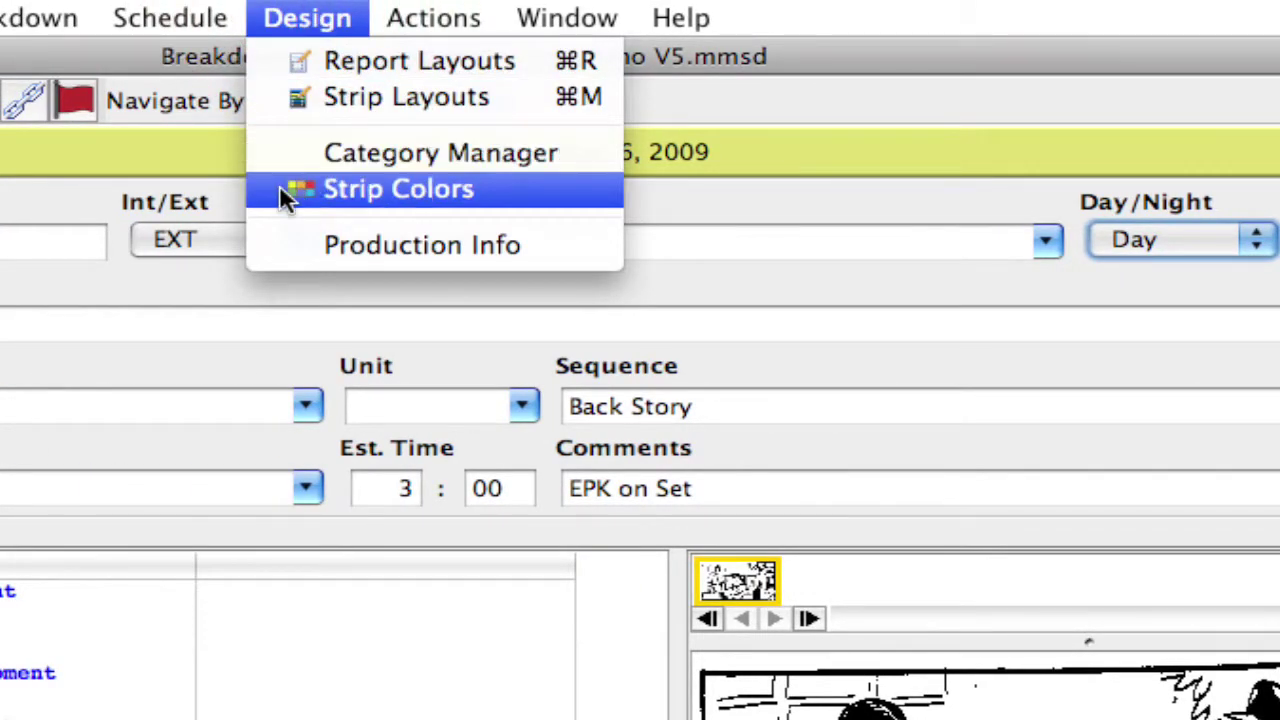
pyautogui.click(283, 193)
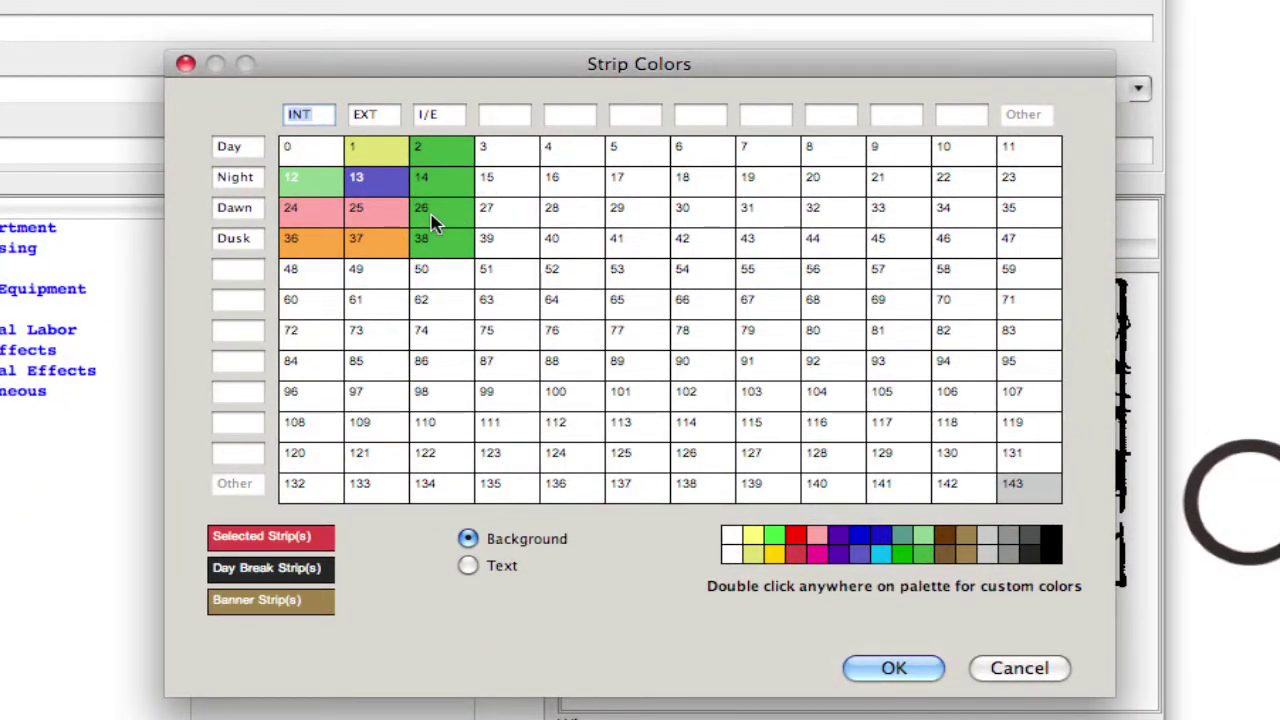
pyautogui.click(432, 220)
pyautogui.click(242, 222)
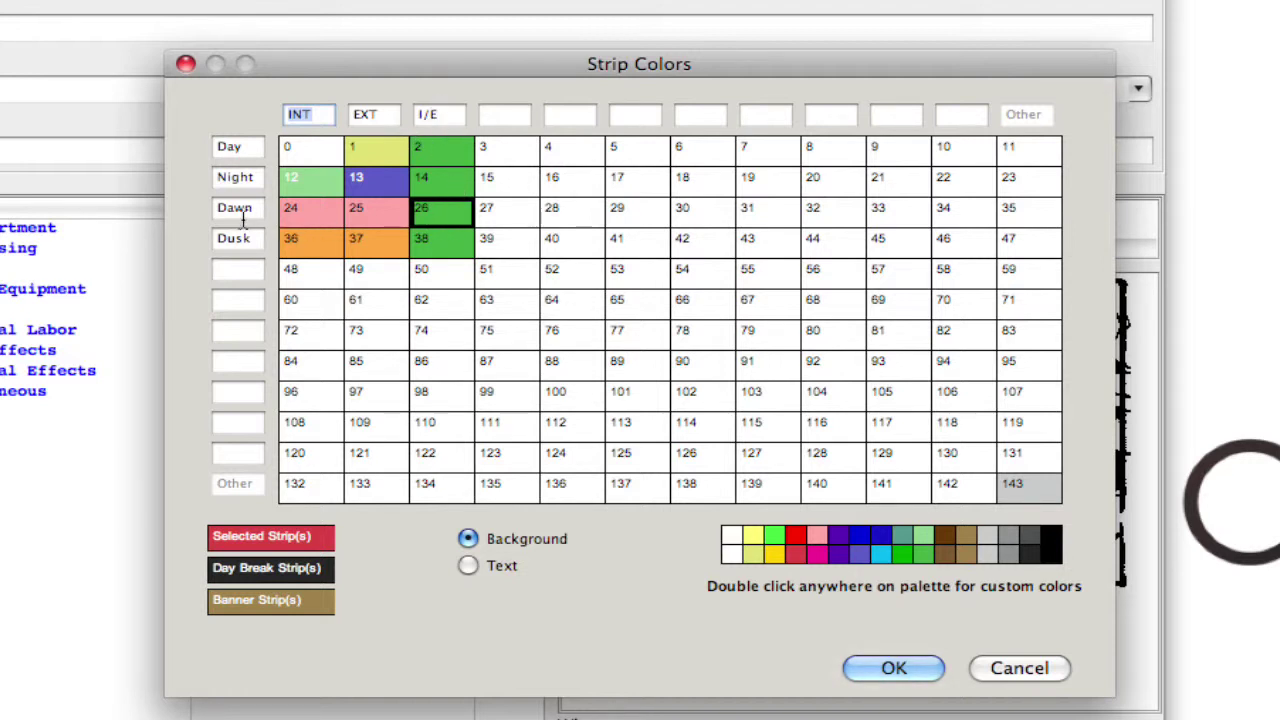
pyautogui.click(818, 541)
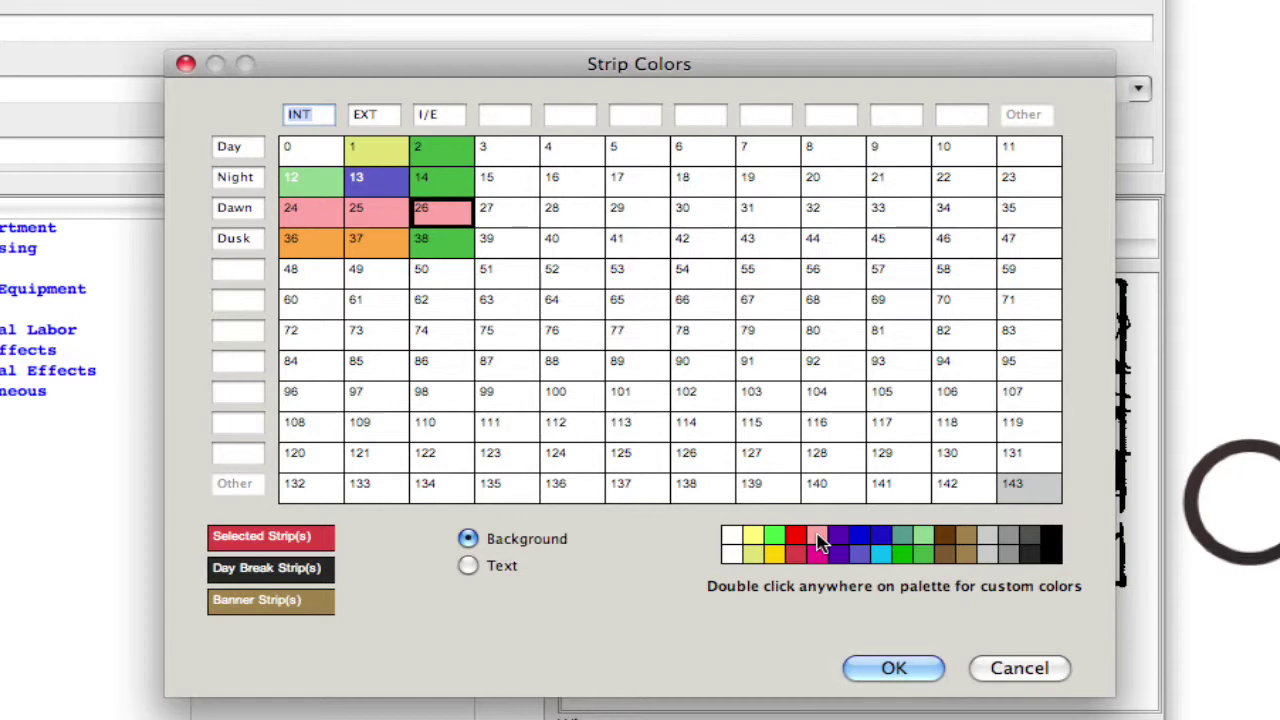
# Open the custom color picker for the light pink palette color and review its HSB, RGB and swatch options
pyautogui.doubleClick(818, 541)
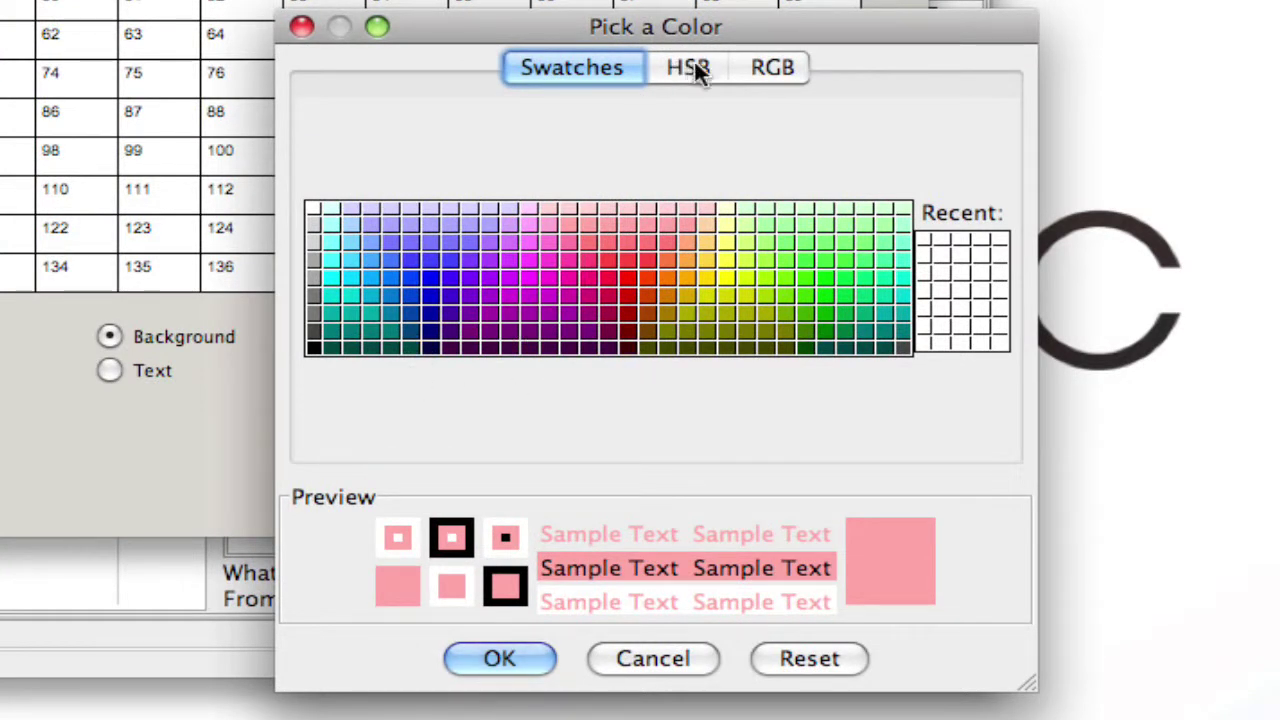
pyautogui.click(695, 68)
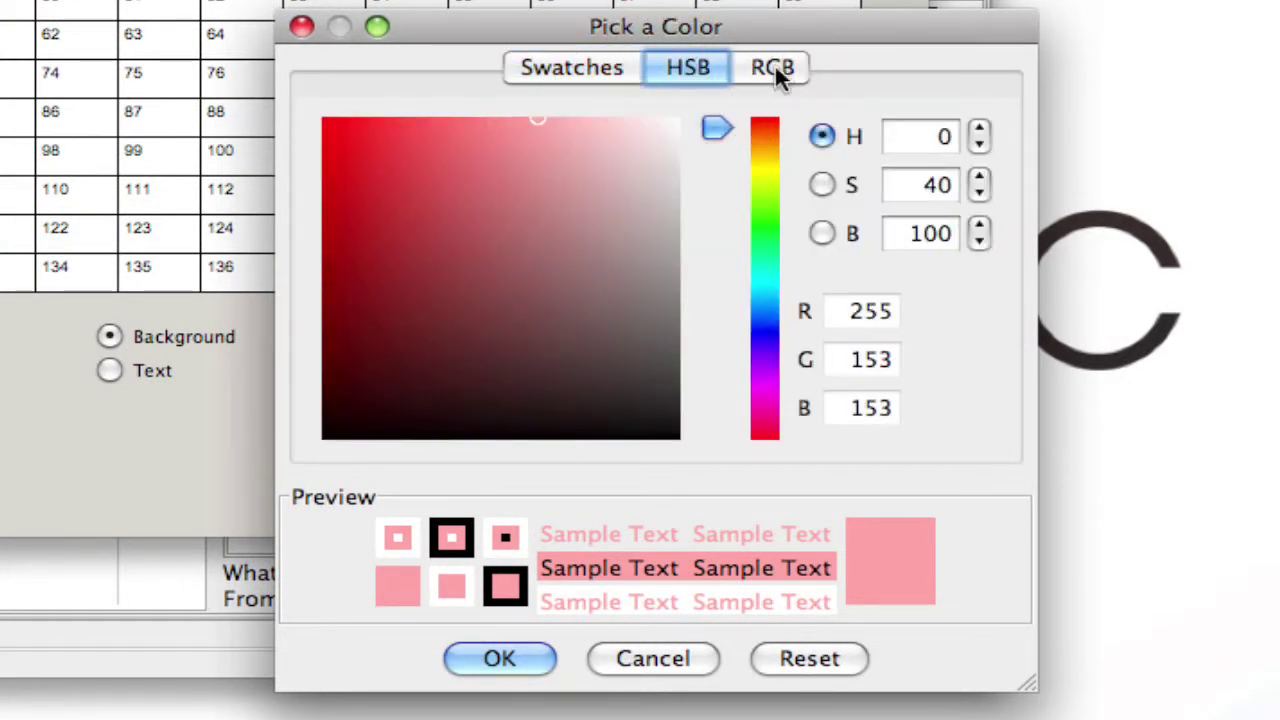
pyautogui.click(775, 66)
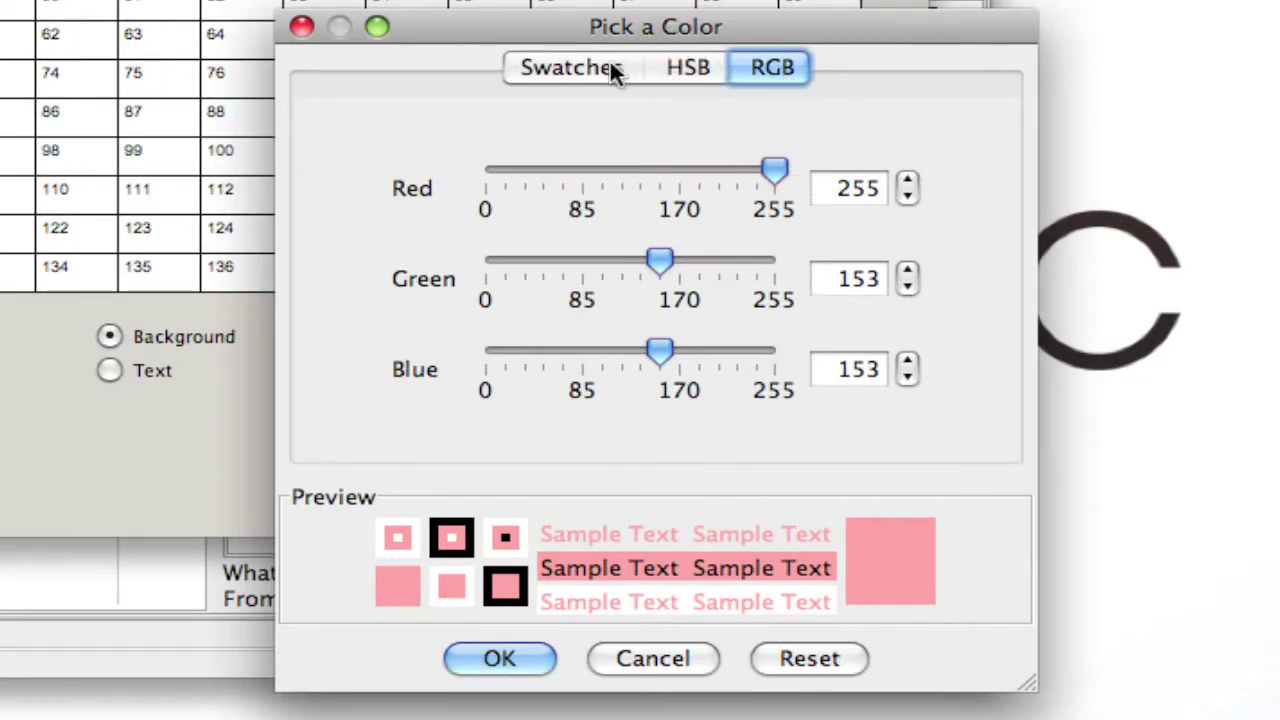
pyautogui.click(608, 68)
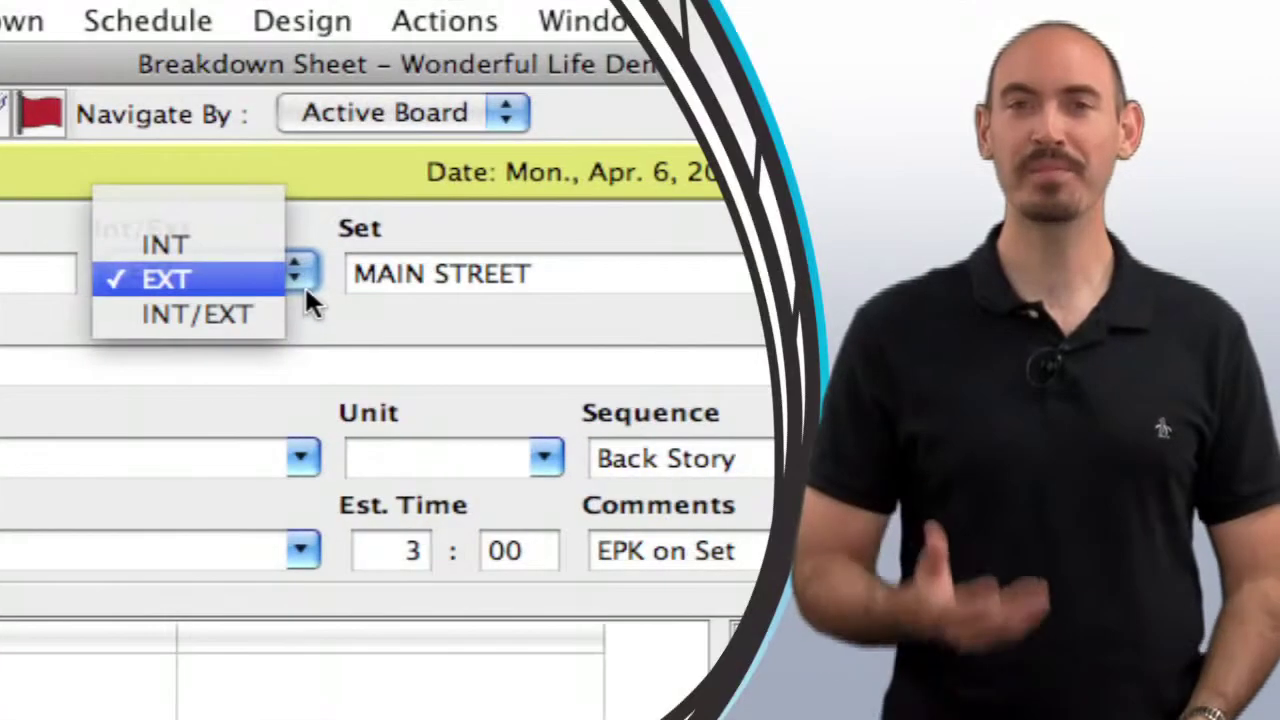
pyautogui.click(343, 306)
pyautogui.click(592, 272)
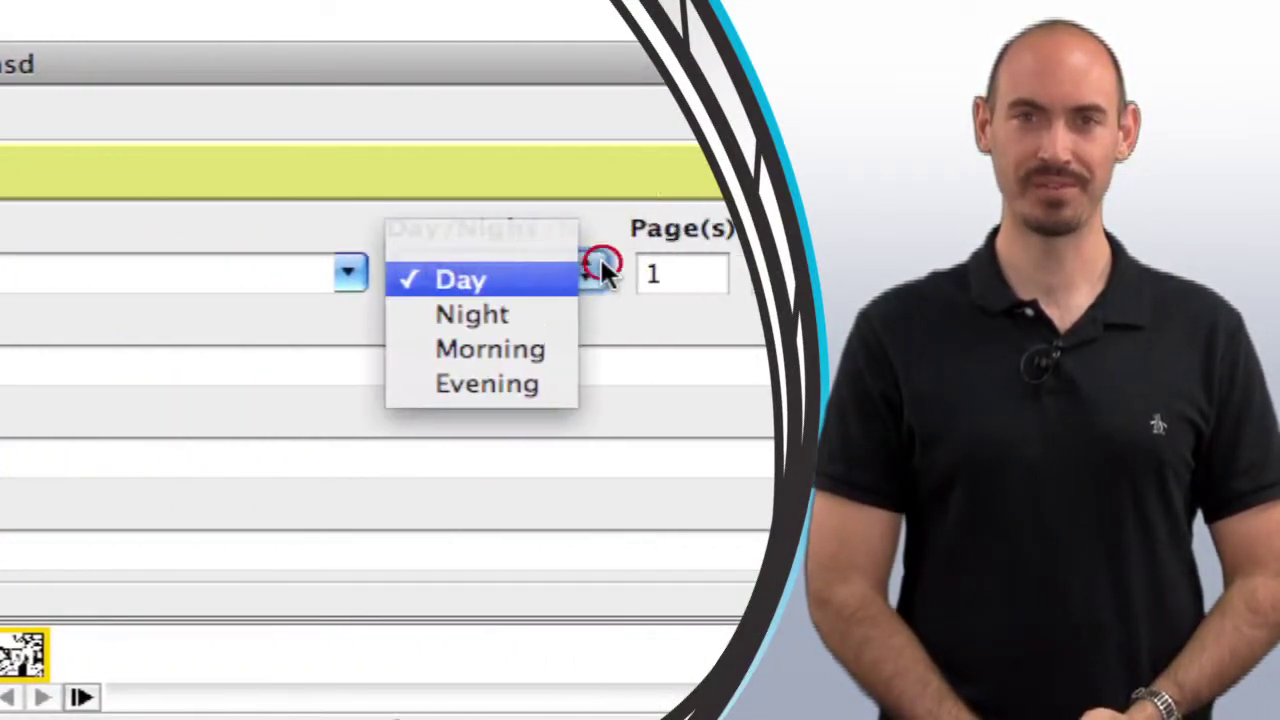